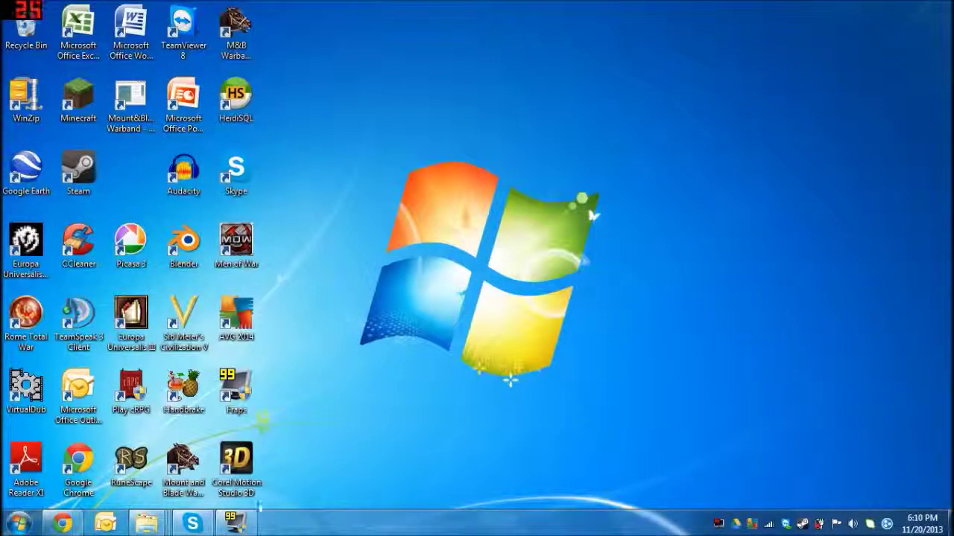
Bring up the Forge 9.11.0 forum post for 1.6.4 and highlight its Installer download line.
{"action": "mouse_move", "coordinate": [63, 524]}
{"action": "left_click", "coordinate": [89, 454]}
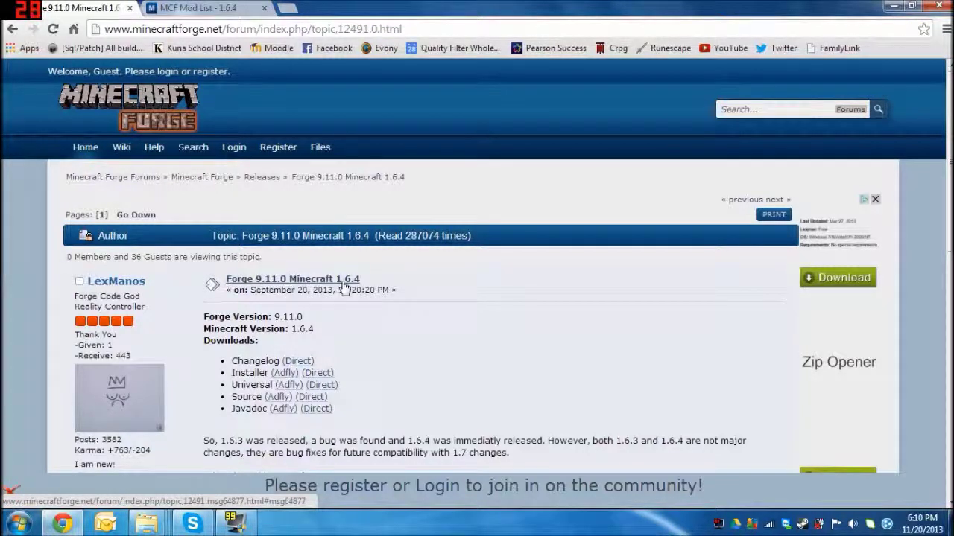
{"action": "scroll", "coordinate": [506, 328], "scroll_direction": "down", "scroll_amount": 2}
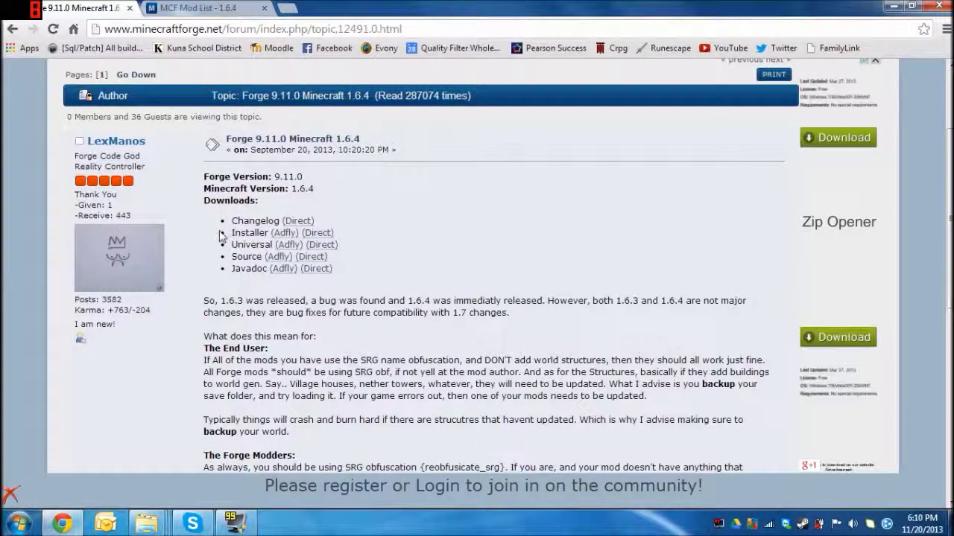
{"action": "left_click_drag", "start_coordinate": [232, 232], "coordinate": [366, 249]}
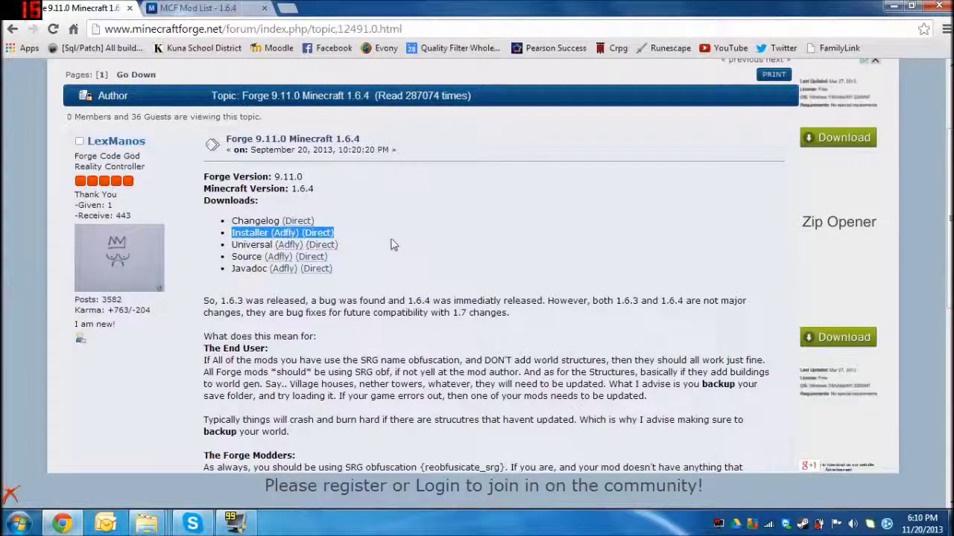
{"action": "scroll", "coordinate": [447, 246], "scroll_direction": "up", "scroll_amount": 1}
{"action": "left_click", "coordinate": [485, 246]}
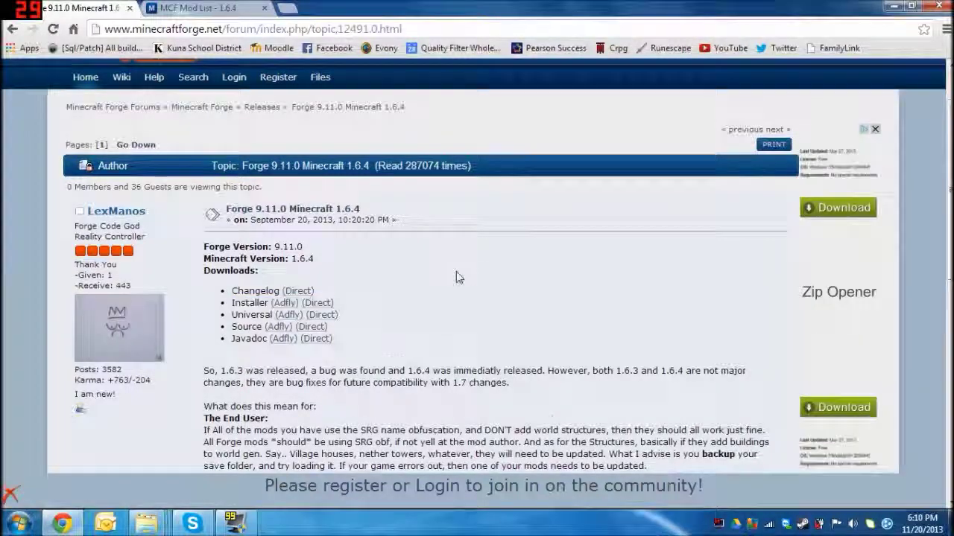
{"action": "scroll", "coordinate": [456, 271], "scroll_direction": "down", "scroll_amount": 1}
{"action": "scroll", "coordinate": [475, 289], "scroll_direction": "up", "scroll_amount": 2}
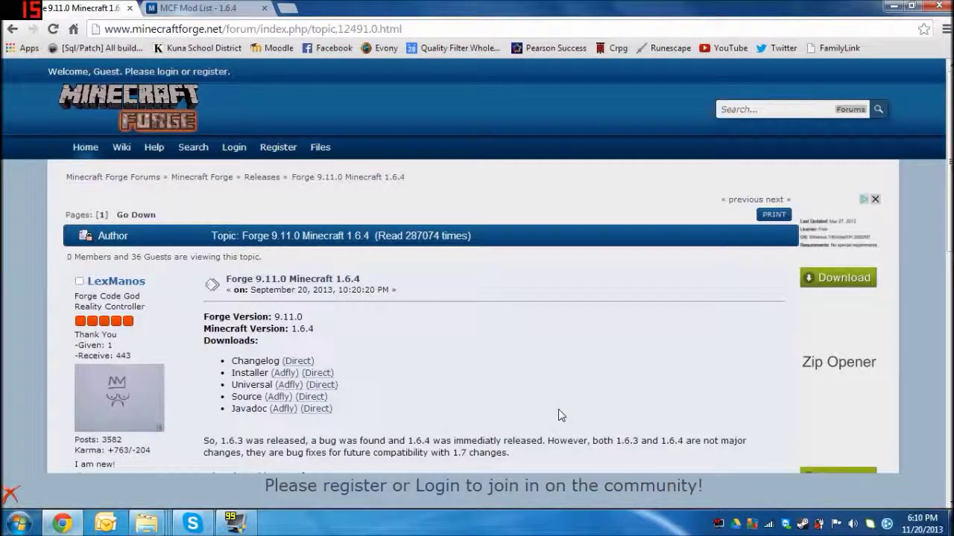
Browse the MCF Mod List for 1.6.4, then return to the Downloads folder window.
{"action": "key", "text": "ctrl+Tab"}
{"action": "scroll", "coordinate": [350, 321], "scroll_direction": "down", "scroll_amount": 10}
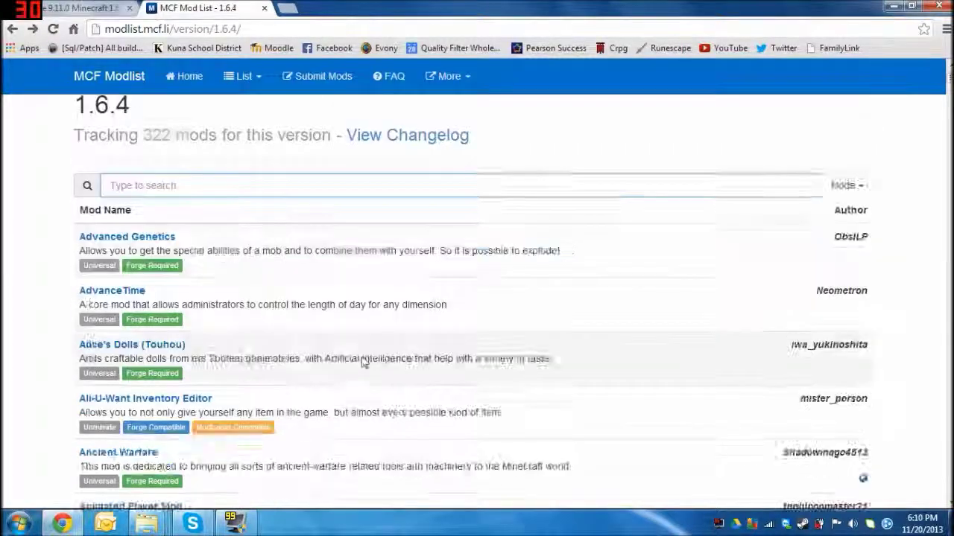
{"action": "scroll", "coordinate": [365, 362], "scroll_direction": "down", "scroll_amount": 20}
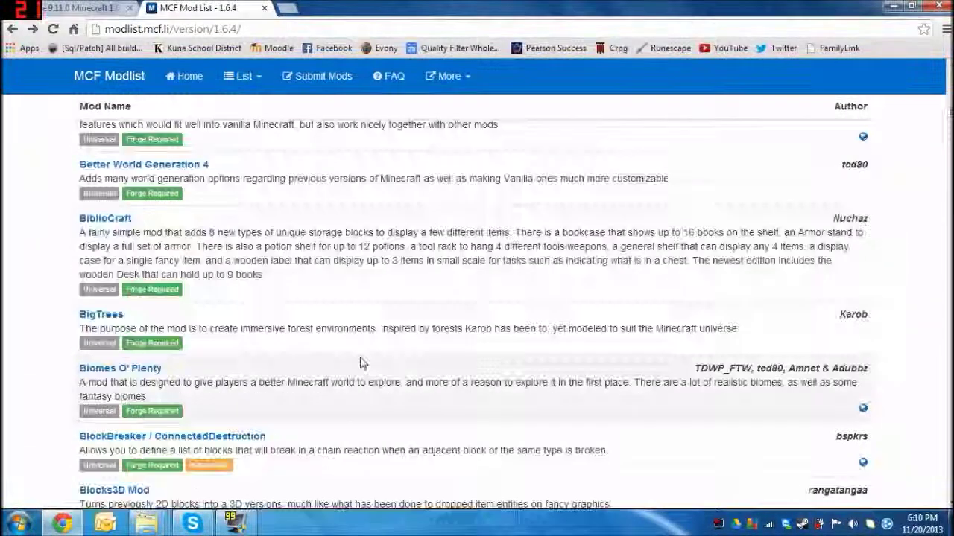
{"action": "scroll", "coordinate": [365, 360], "scroll_direction": "down", "scroll_amount": 8}
{"action": "scroll", "coordinate": [375, 365], "scroll_direction": "up", "scroll_amount": 13}
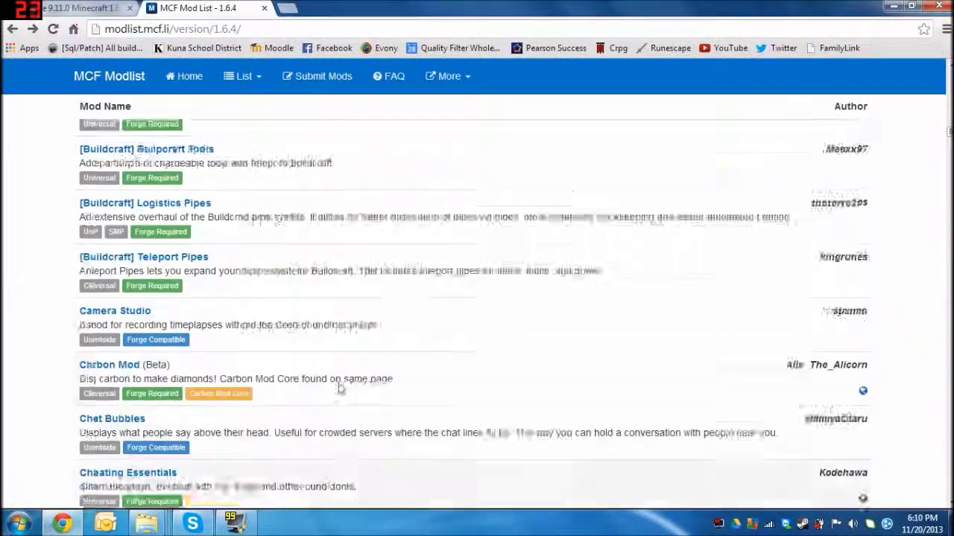
{"action": "scroll", "coordinate": [347, 395], "scroll_direction": "up", "scroll_amount": 15}
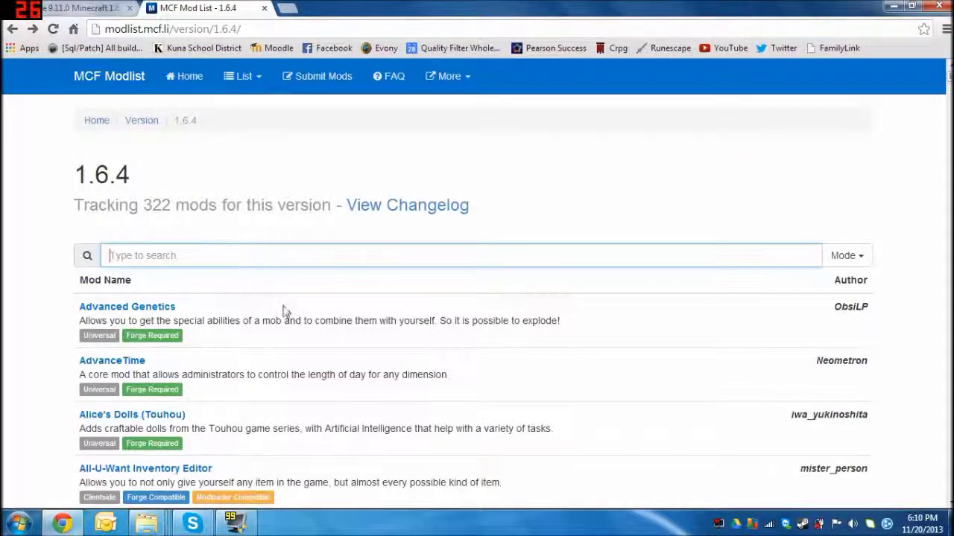
{"action": "scroll", "coordinate": [283, 310], "scroll_direction": "down", "scroll_amount": 15}
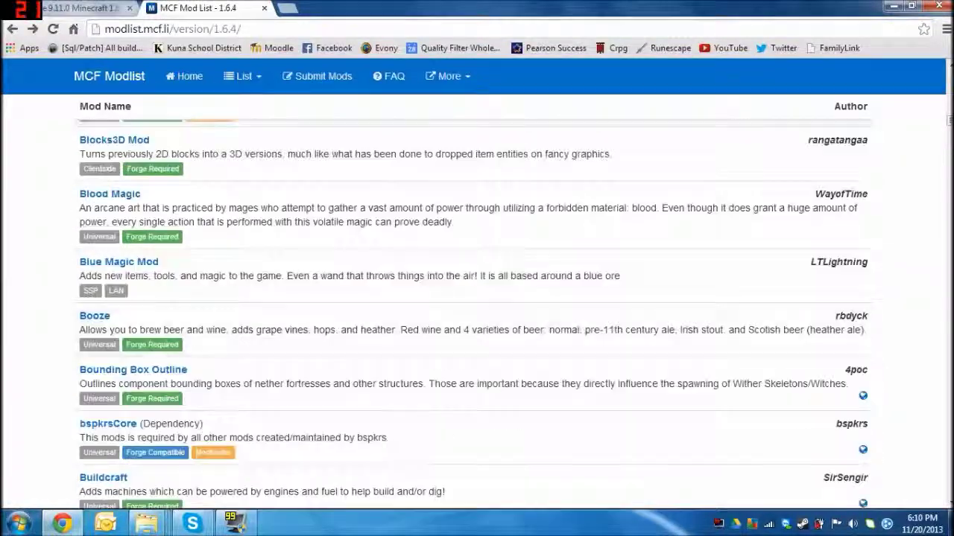
{"action": "scroll", "coordinate": [283, 387], "scroll_direction": "down", "scroll_amount": 10}
{"action": "scroll", "coordinate": [298, 380], "scroll_direction": "up", "scroll_amount": 12}
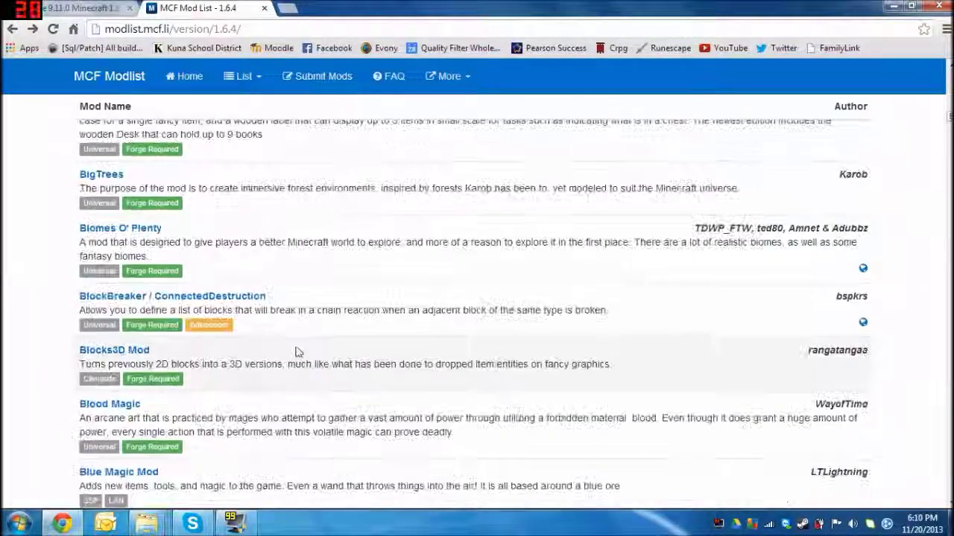
{"action": "scroll", "coordinate": [295, 351], "scroll_direction": "up", "scroll_amount": 10}
{"action": "mouse_move", "coordinate": [147, 524]}
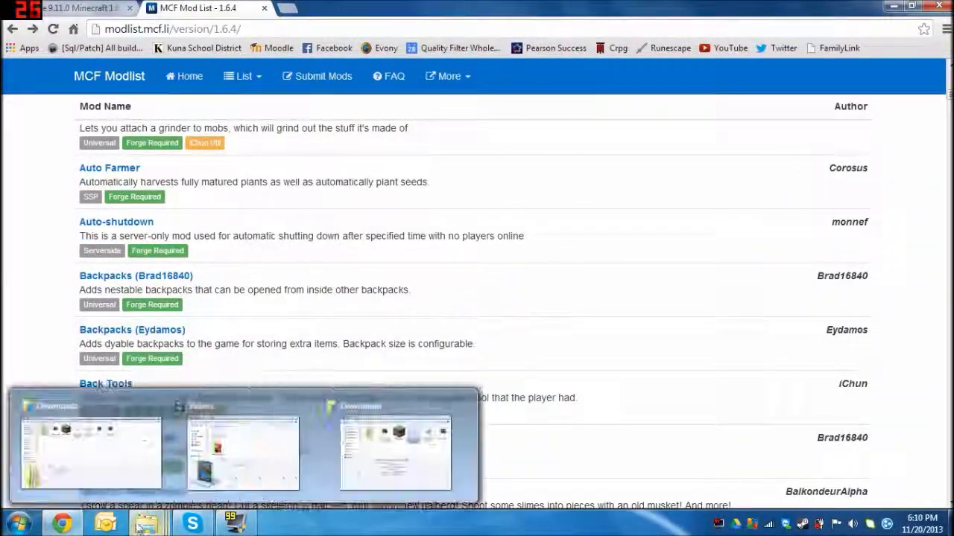
{"action": "left_click", "coordinate": [128, 456]}
Run the minecraftforge 1.6.4 installer jar and install the 9.11.0.883 client profile.
{"action": "left_click", "coordinate": [432, 219]}
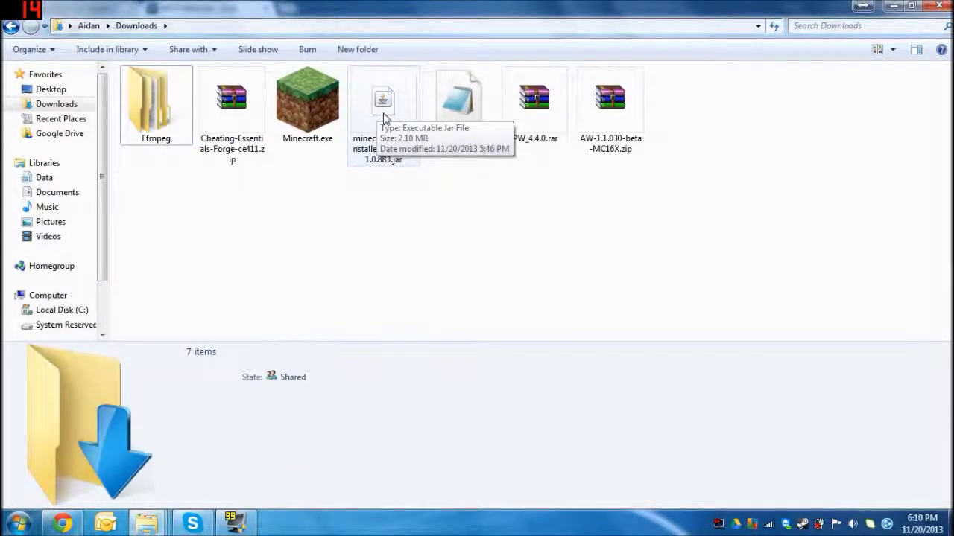
{"action": "double_click", "coordinate": [385, 117]}
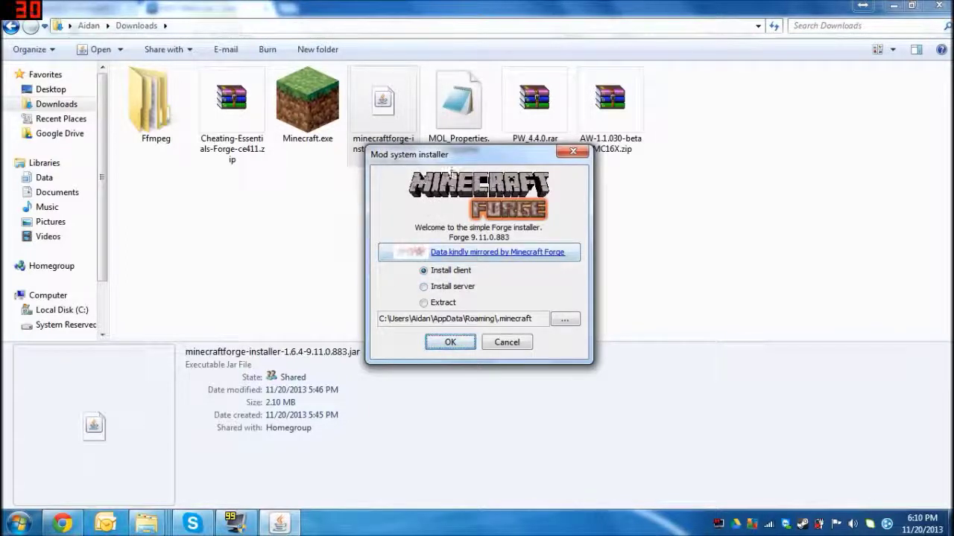
{"action": "mouse_move", "coordinate": [414, 160]}
{"action": "left_mouse_down"}
{"action": "mouse_move", "coordinate": [481, 137]}
{"action": "mouse_move", "coordinate": [662, 179]}
{"action": "mouse_move", "coordinate": [304, 216]}
{"action": "mouse_move", "coordinate": [297, 166]}
{"action": "left_mouse_up"}
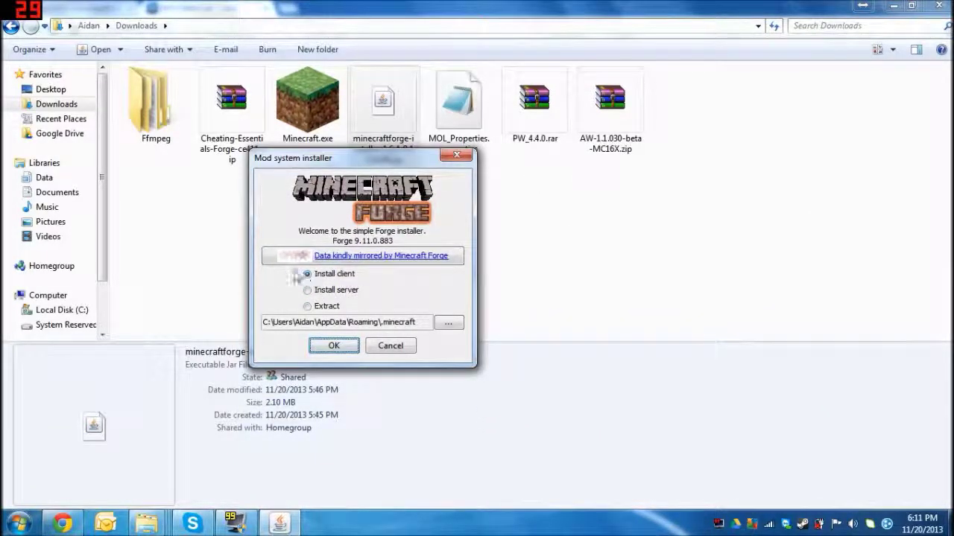
{"action": "left_click", "coordinate": [334, 348]}
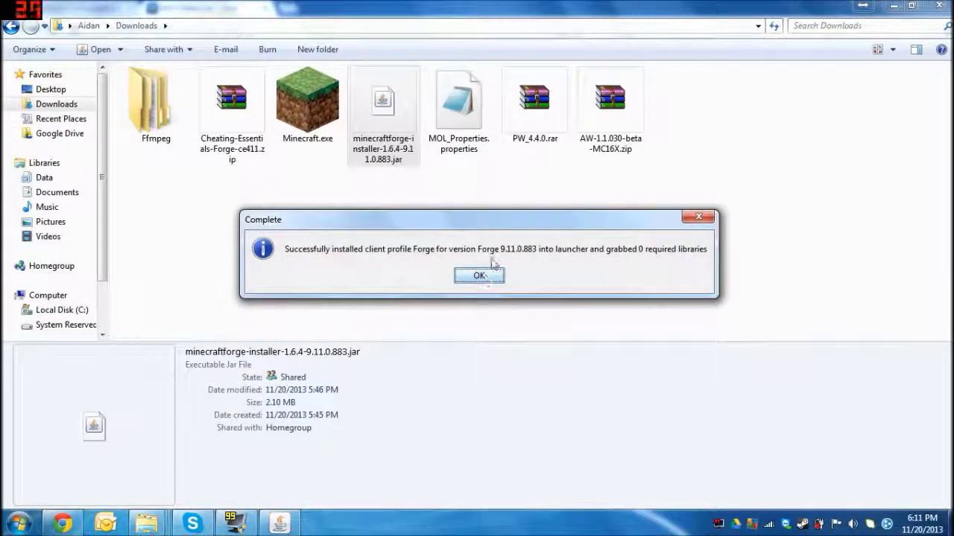
{"action": "left_click", "coordinate": [475, 279]}
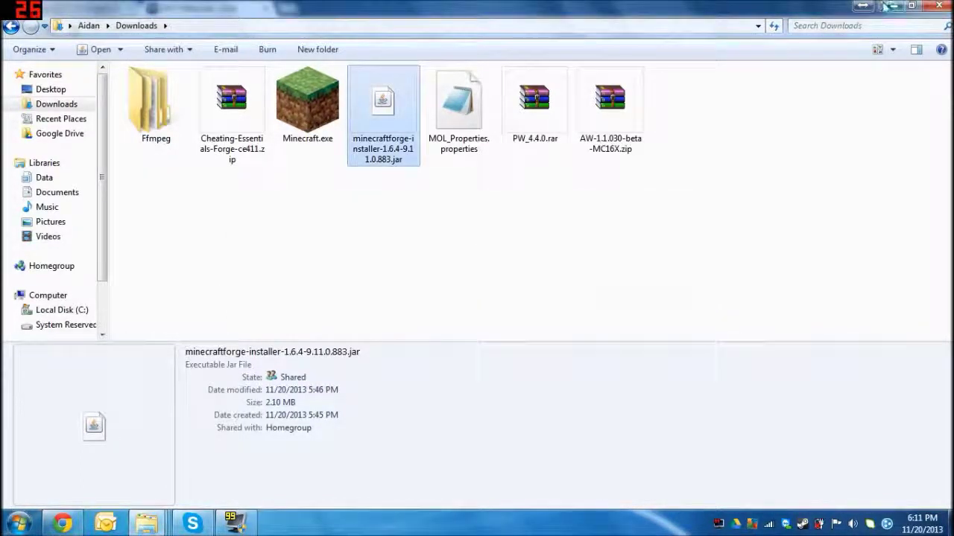
Copy the Cheating-Essentials-Forge-ce411.zip archive from Downloads.
{"action": "left_click", "coordinate": [226, 105]}
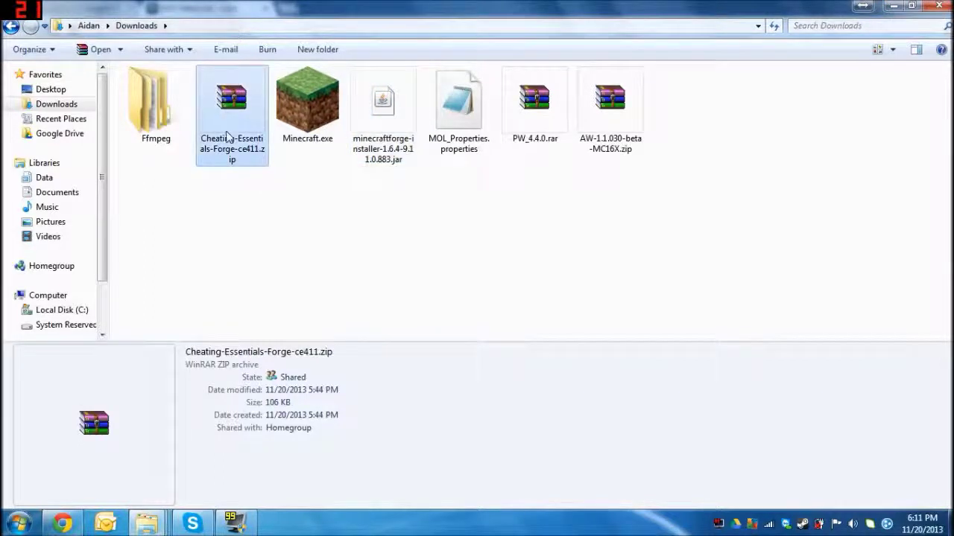
{"action": "right_click", "coordinate": [219, 124]}
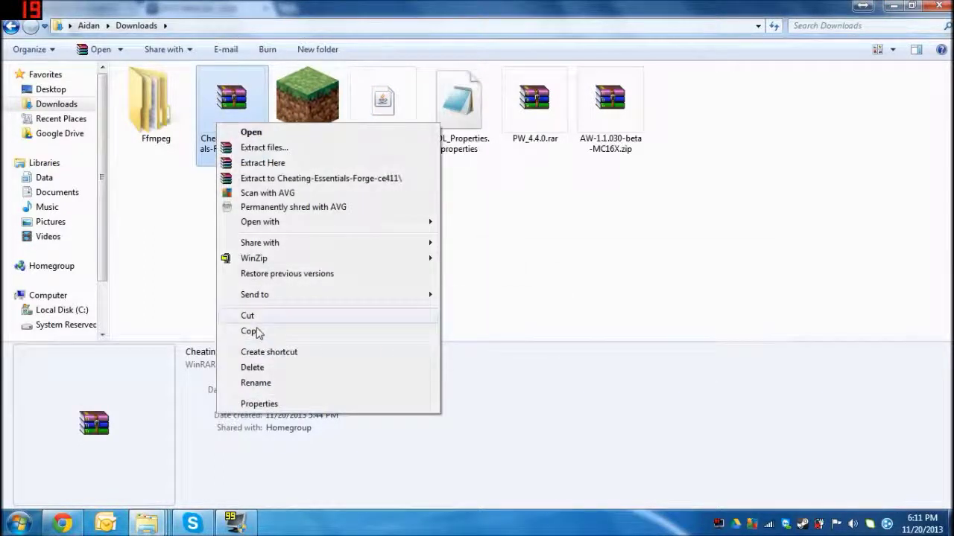
{"action": "left_click", "coordinate": [256, 336]}
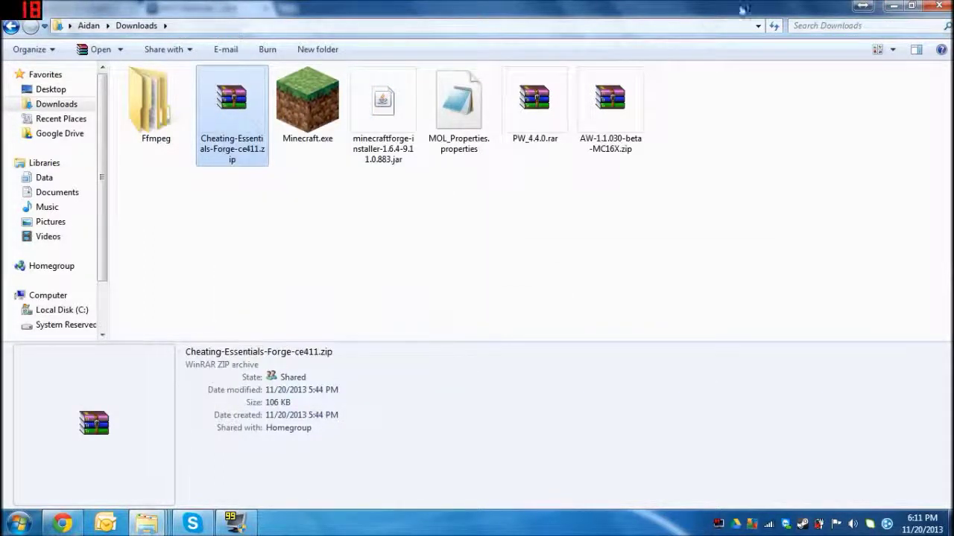
Minimize Explorer and Chrome, then launch Minecraft.exe from the desktop.
{"action": "left_click", "coordinate": [892, 7]}
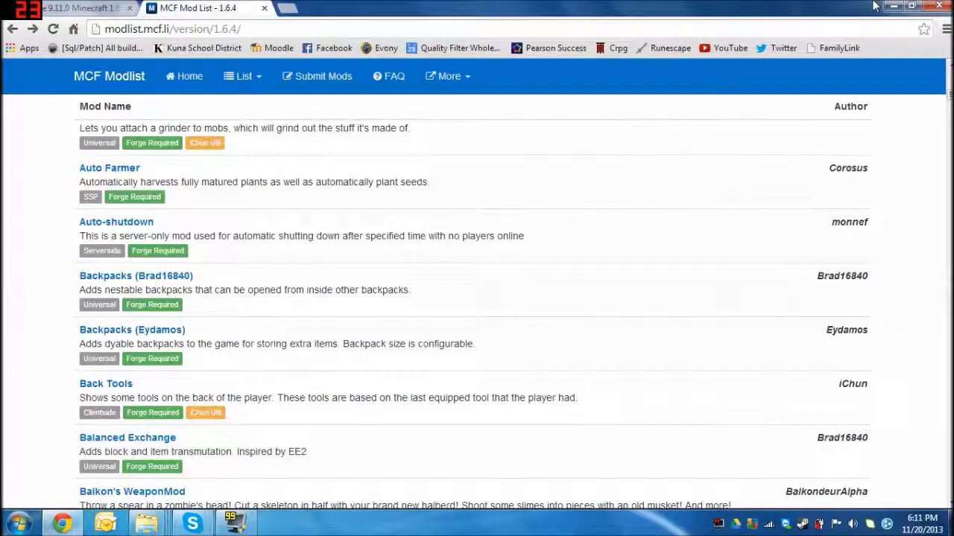
{"action": "left_click", "coordinate": [879, 6]}
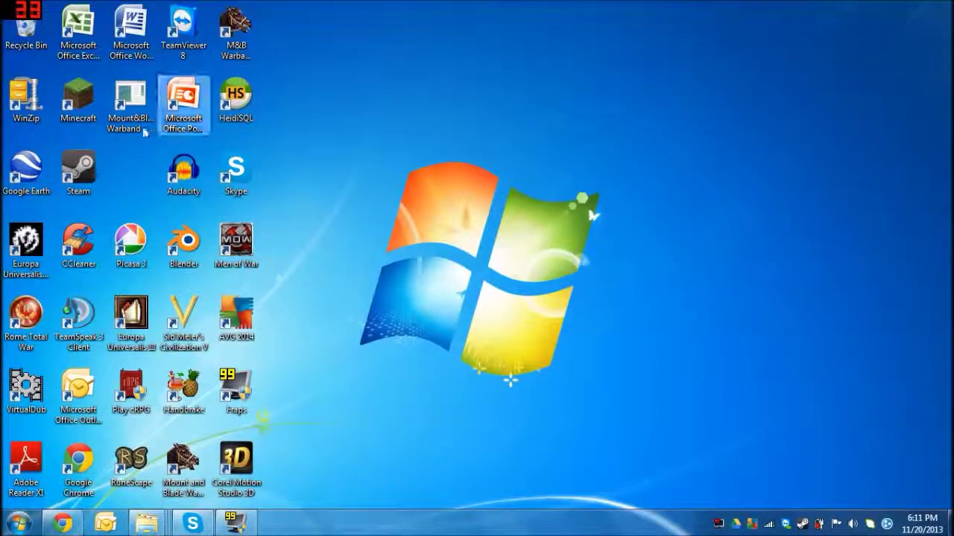
{"action": "double_click", "coordinate": [71, 110]}
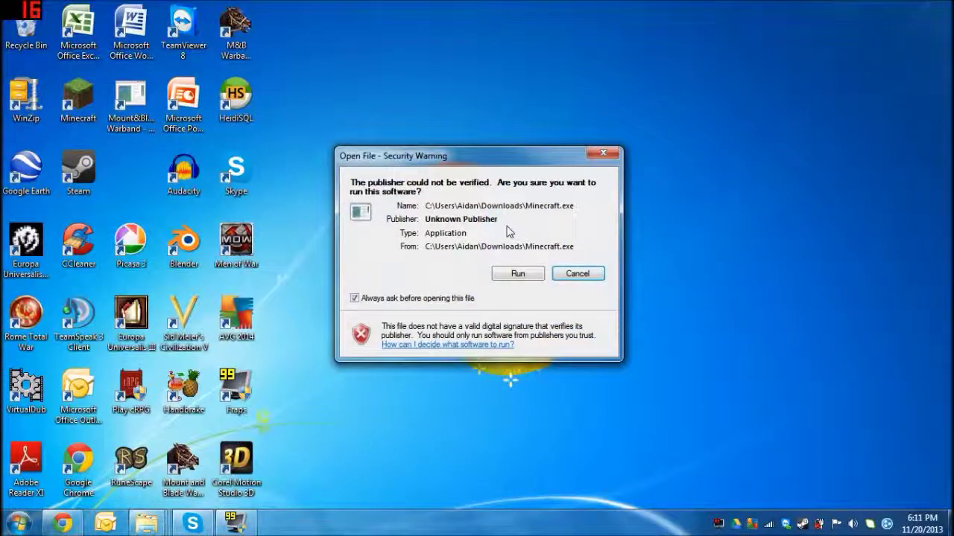
Allow the unverified Minecraft.exe, select the Forge profile, enter a username and play offline.
{"action": "left_click", "coordinate": [518, 277]}
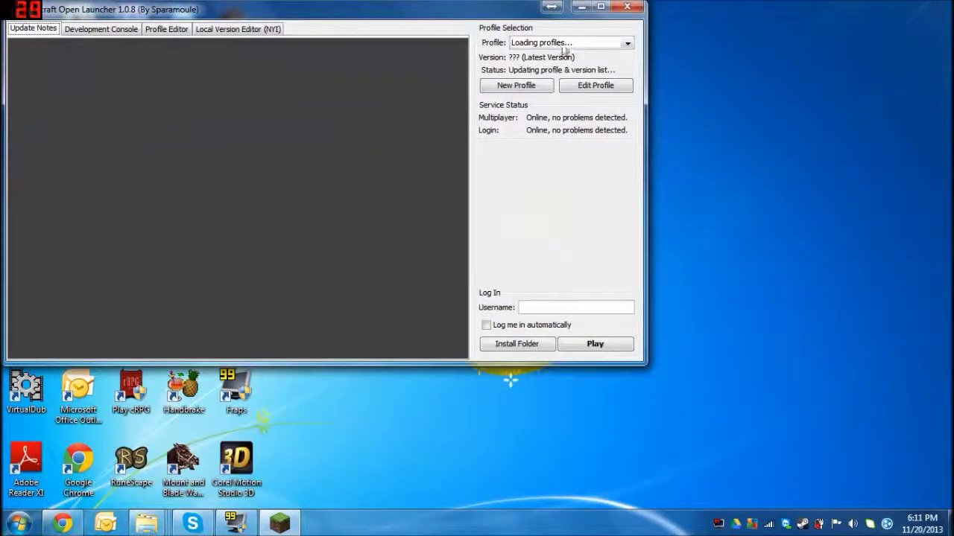
{"action": "left_click", "coordinate": [628, 46]}
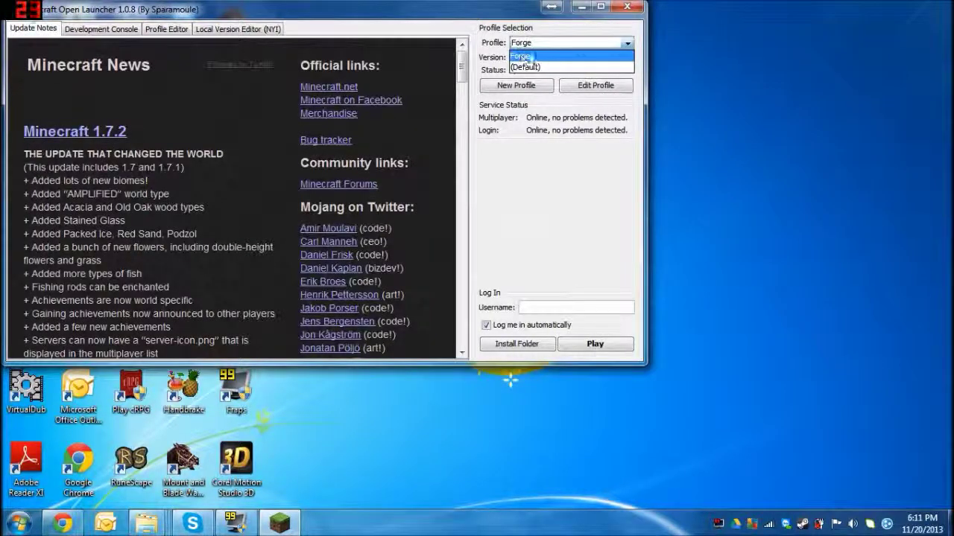
{"action": "left_click", "coordinate": [606, 58]}
{"action": "type", "text": "Wiz"}
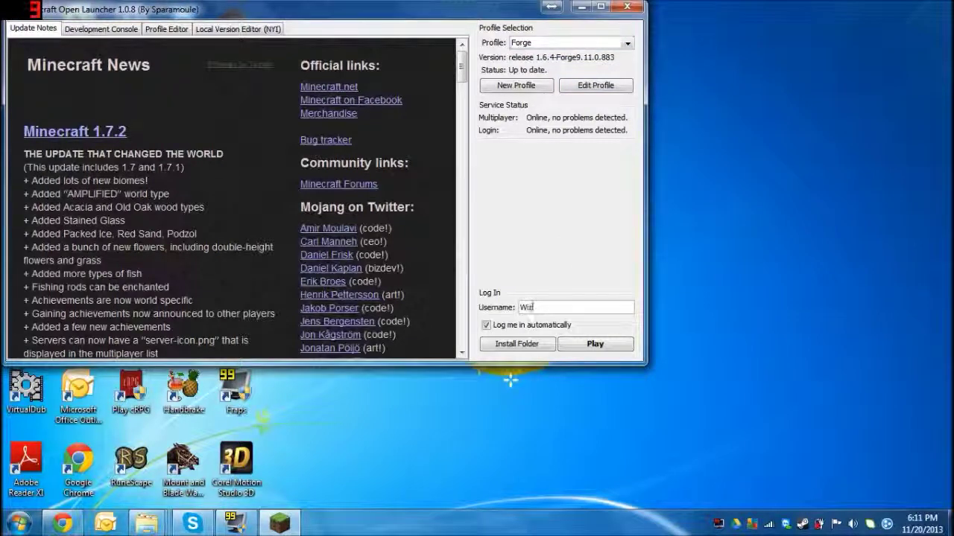
{"action": "type", "text": "ardsjv"}
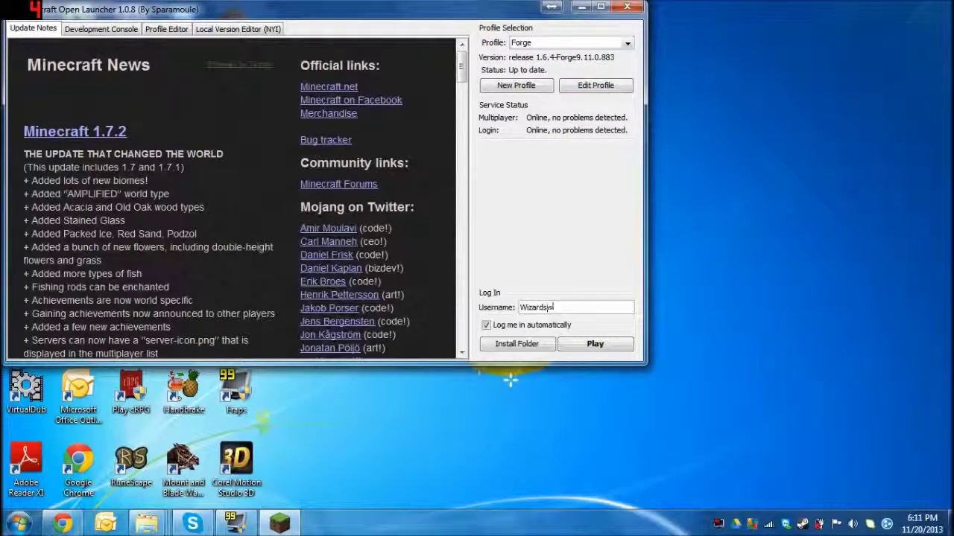
{"action": "key", "text": "Return"}
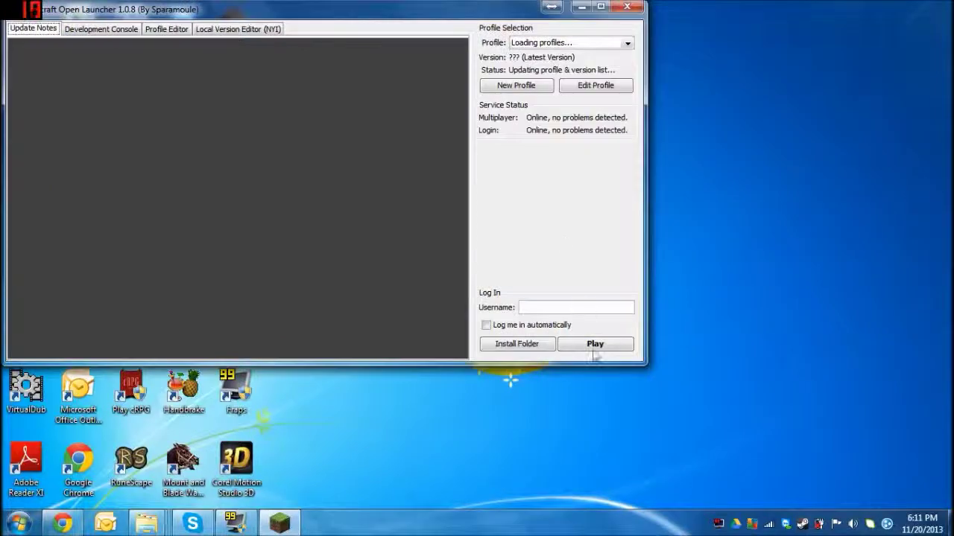
{"action": "left_click", "coordinate": [596, 335]}
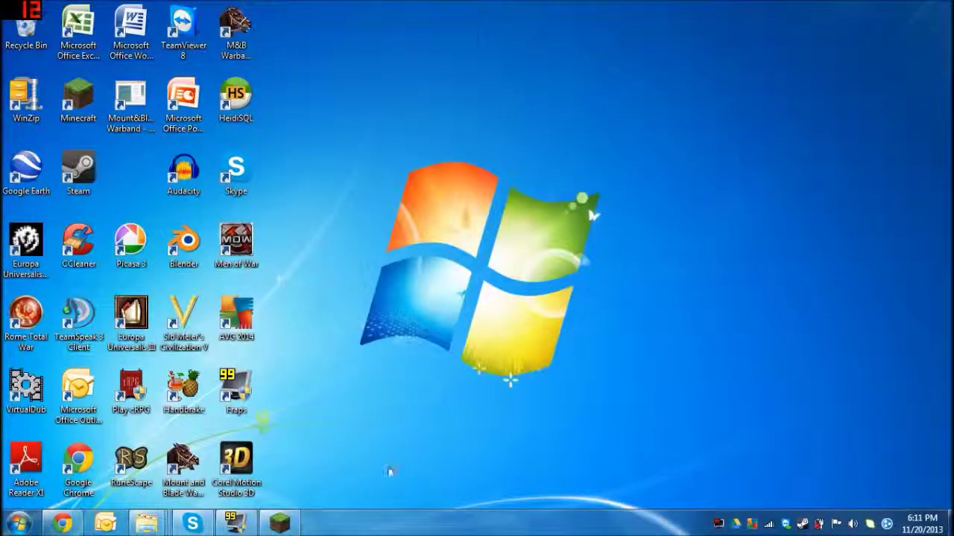
Minimize and restore the launcher while Minecraft 1.6.4 loads with 3 mods.
{"action": "mouse_move", "coordinate": [290, 526]}
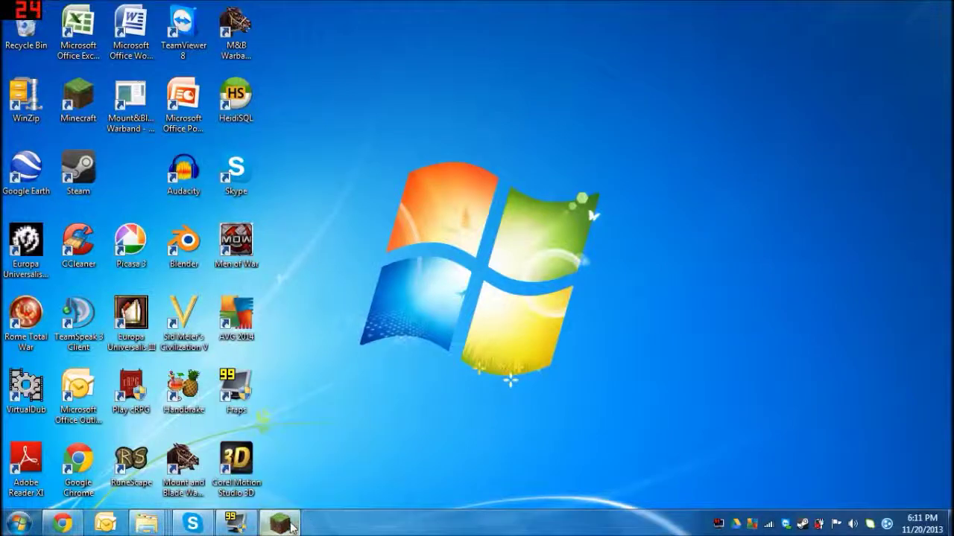
{"action": "left_click", "coordinate": [276, 440]}
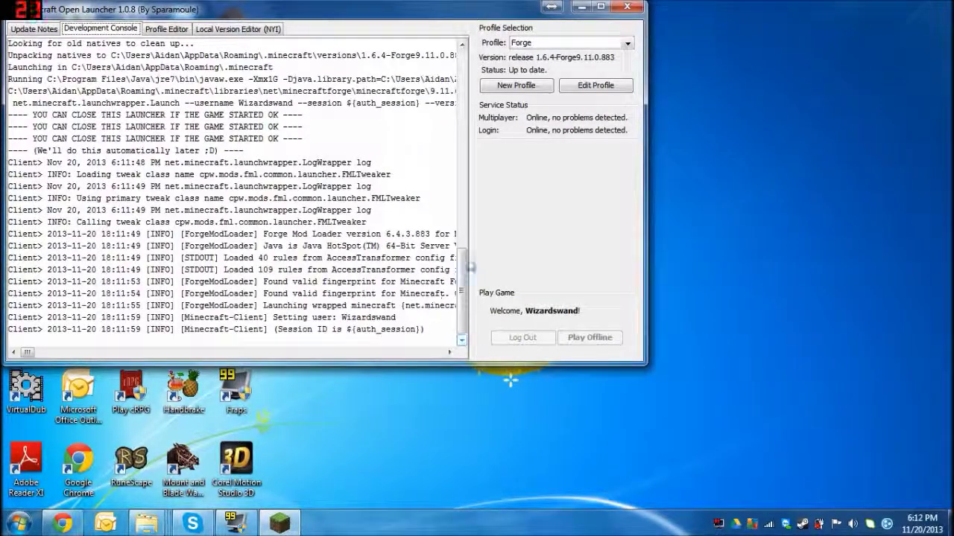
{"action": "left_click", "coordinate": [581, 8]}
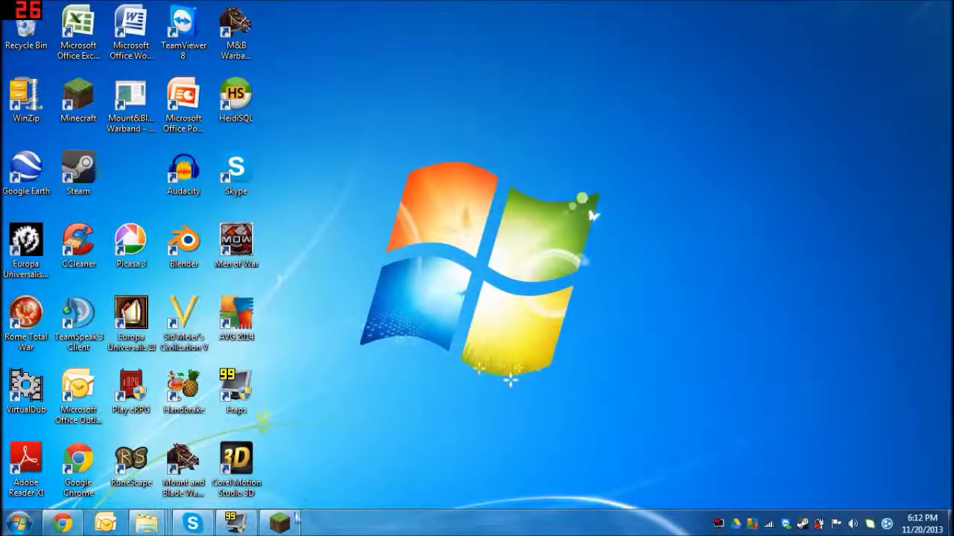
{"action": "mouse_move", "coordinate": [280, 524]}
{"action": "left_click", "coordinate": [276, 447]}
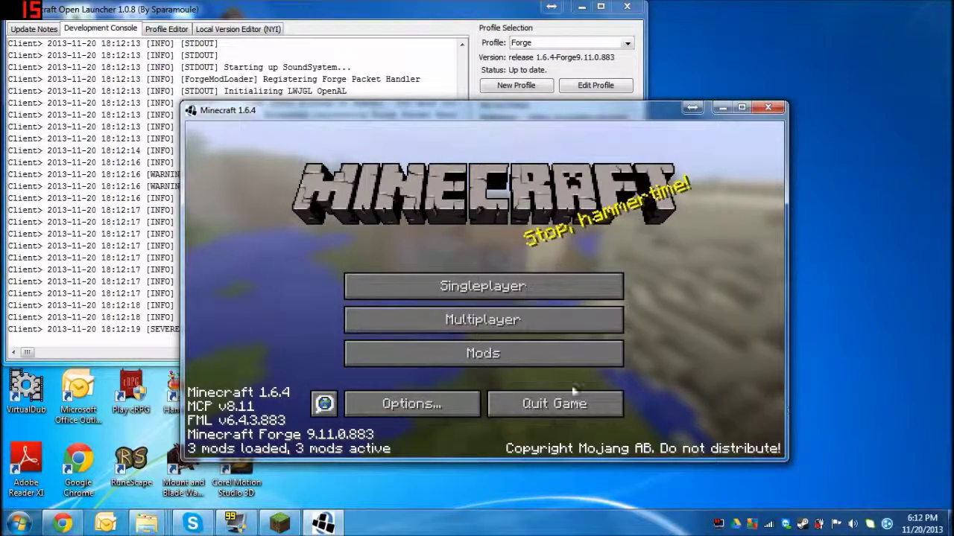
Confirm the Mod List shows only Coder Pack, Forge Mod Loader and Minecraft Forge, then quit.
{"action": "left_click", "coordinate": [491, 356]}
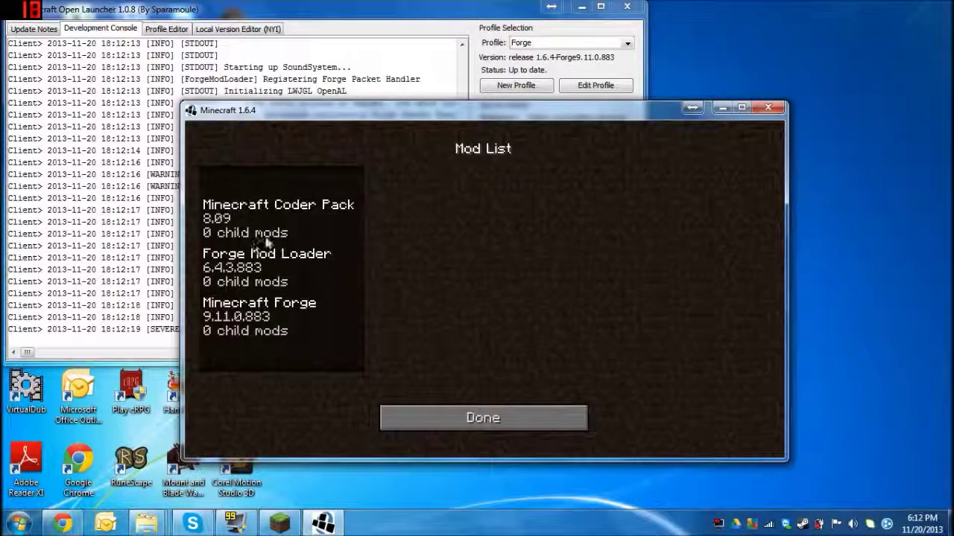
{"action": "left_click", "coordinate": [453, 416]}
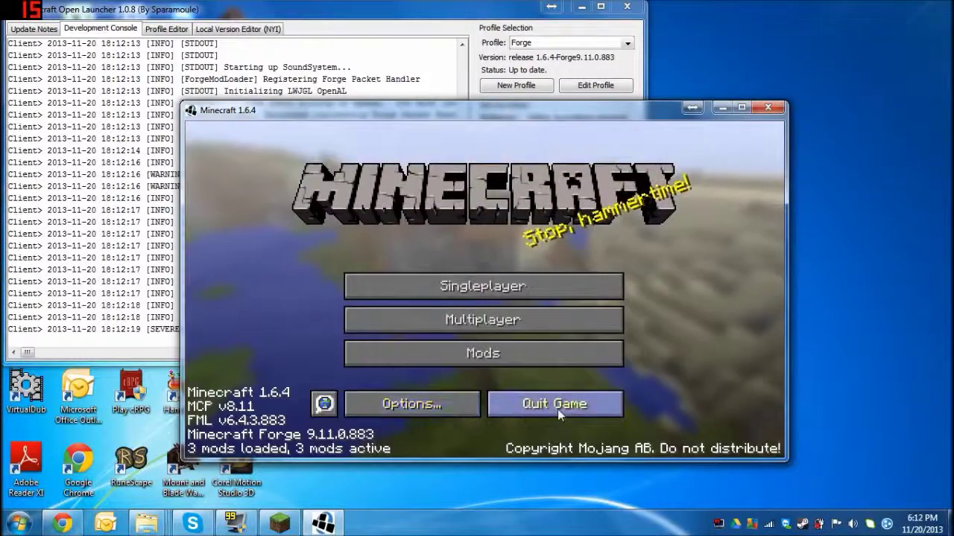
{"action": "left_click", "coordinate": [557, 409]}
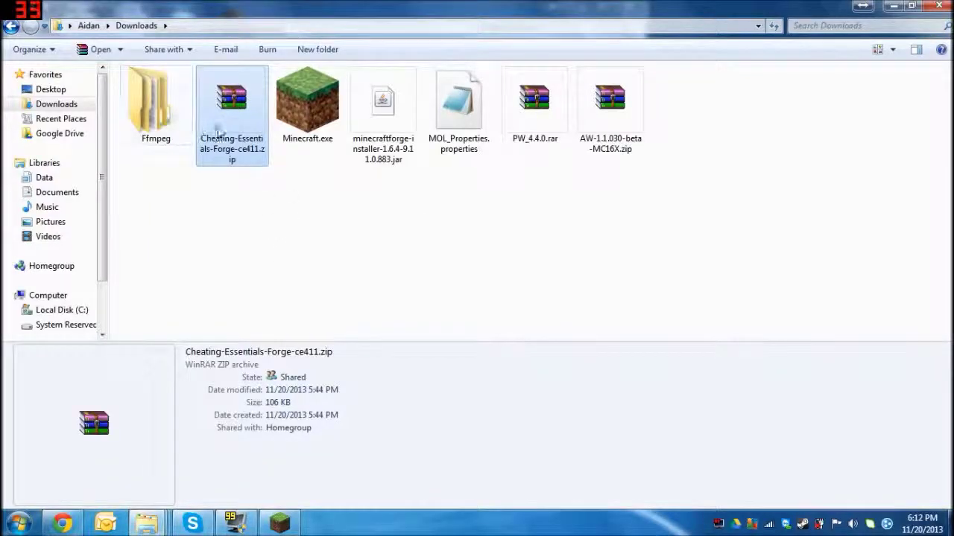
Copy the AW-1.1.030-beta-MC16X.zip archive from Downloads.
{"action": "left_click", "coordinate": [615, 104]}
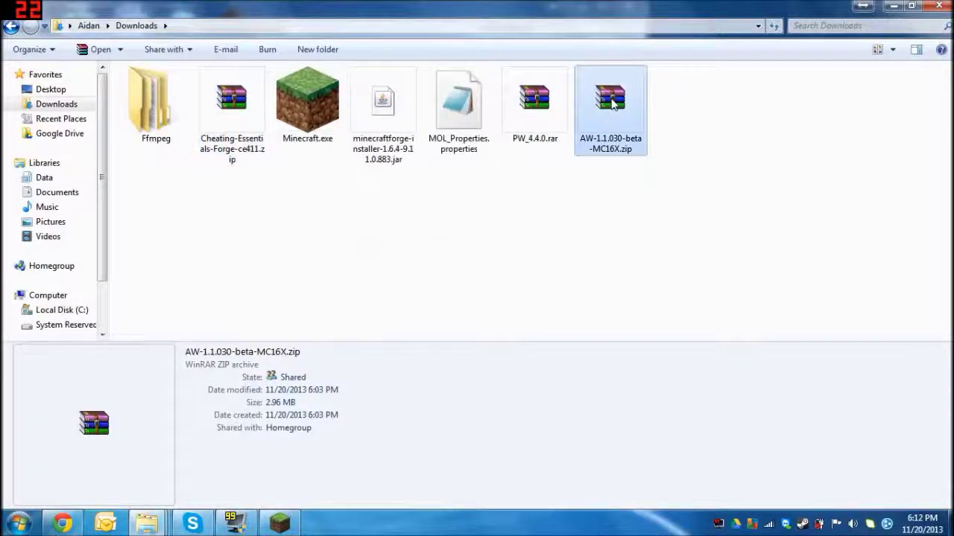
{"action": "right_click", "coordinate": [617, 108]}
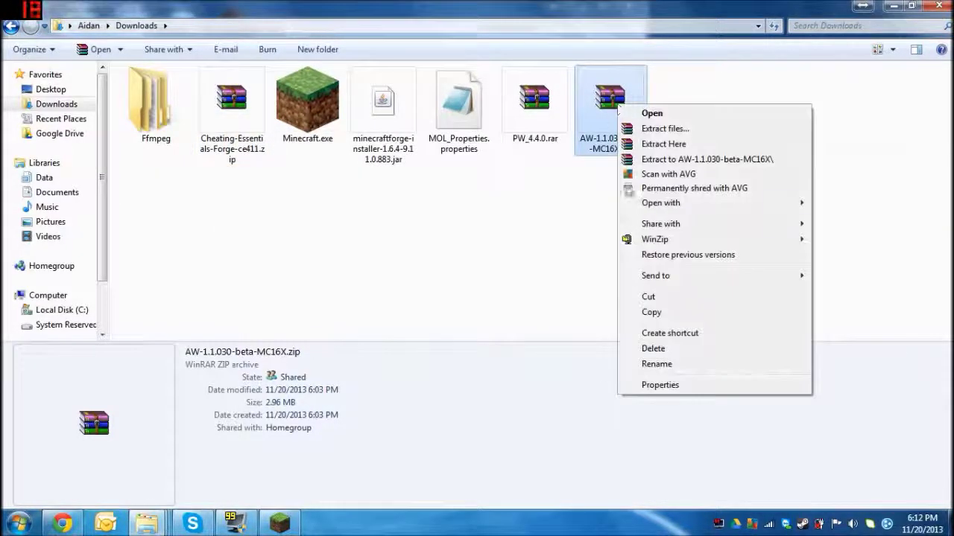
{"action": "left_click", "coordinate": [649, 312]}
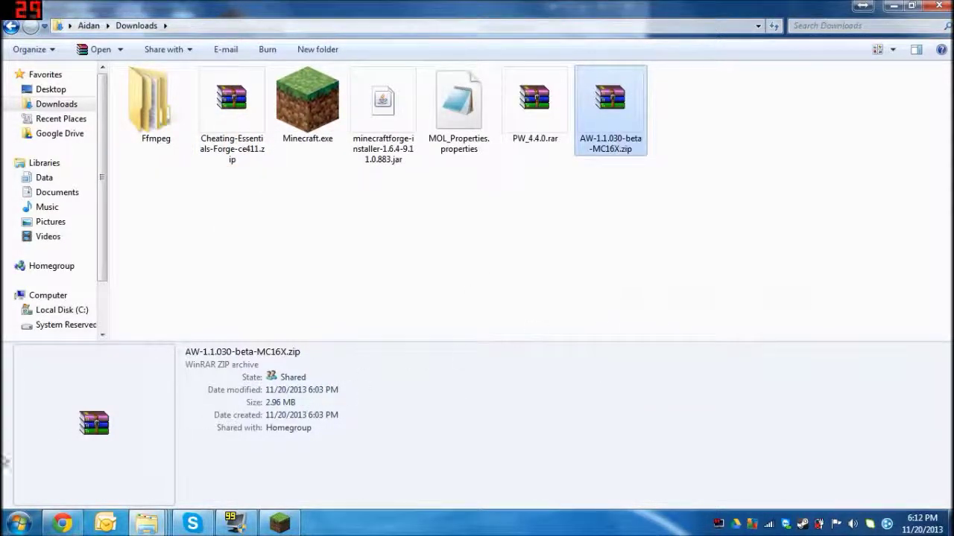
Open the Run dialog from Start and go to the %appdata% Roaming folder.
{"action": "left_click", "coordinate": [6, 526]}
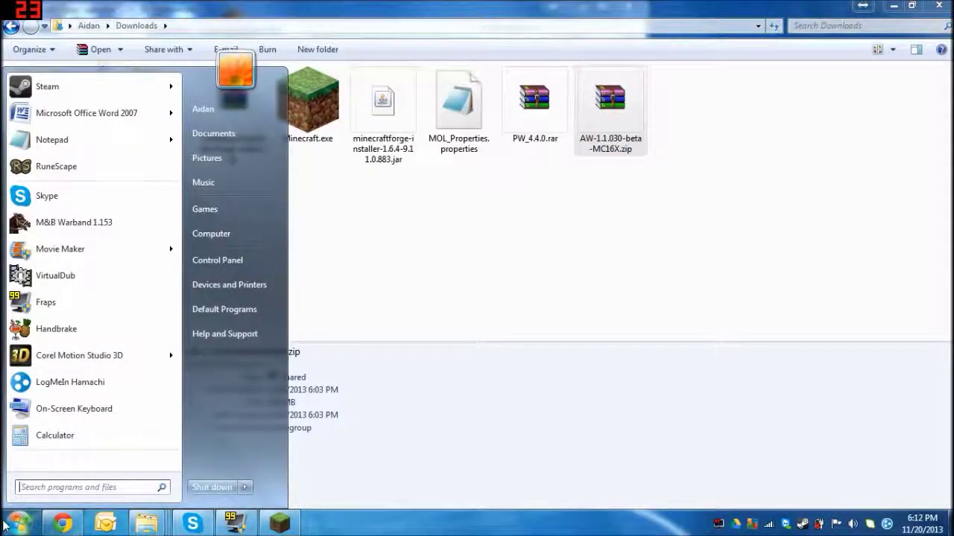
{"action": "type", "text": "run"}
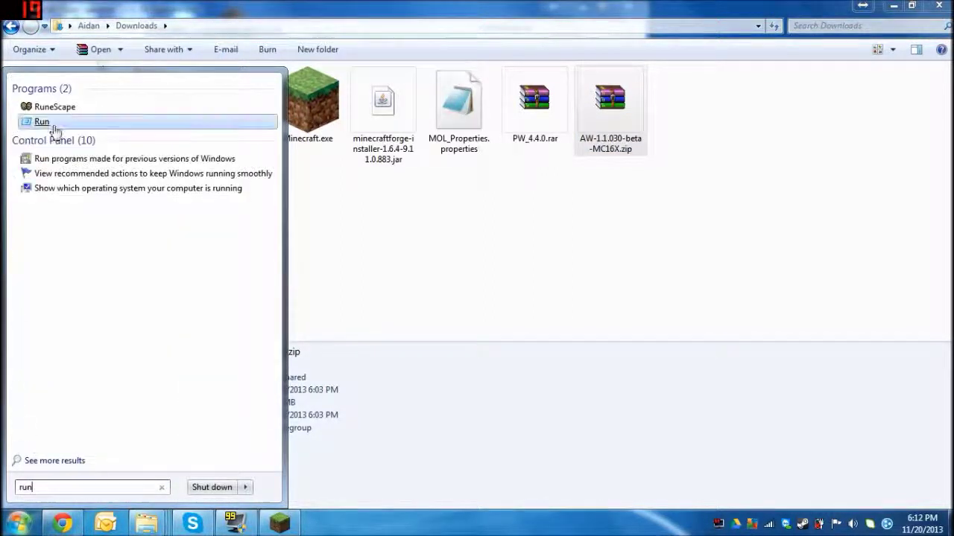
{"action": "left_click", "coordinate": [51, 123]}
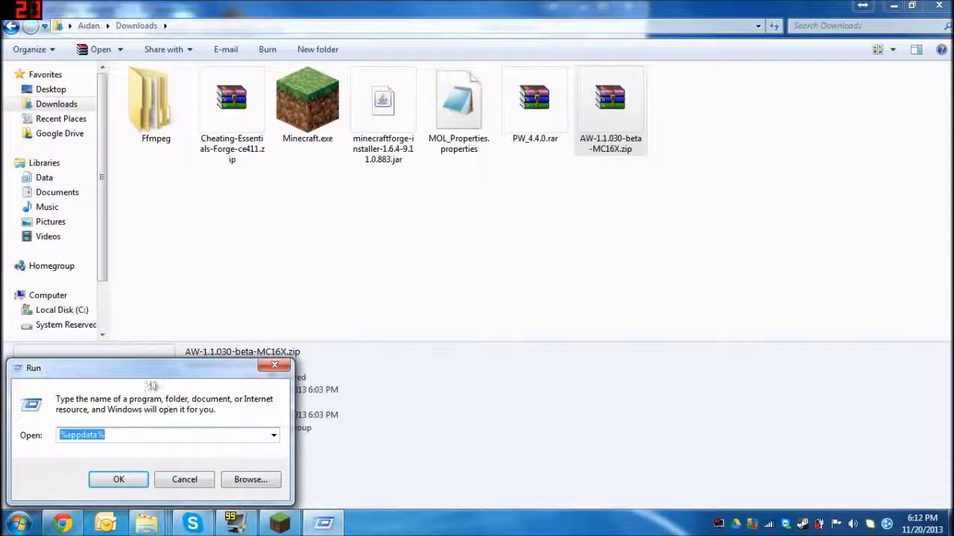
{"action": "left_click", "coordinate": [117, 481]}
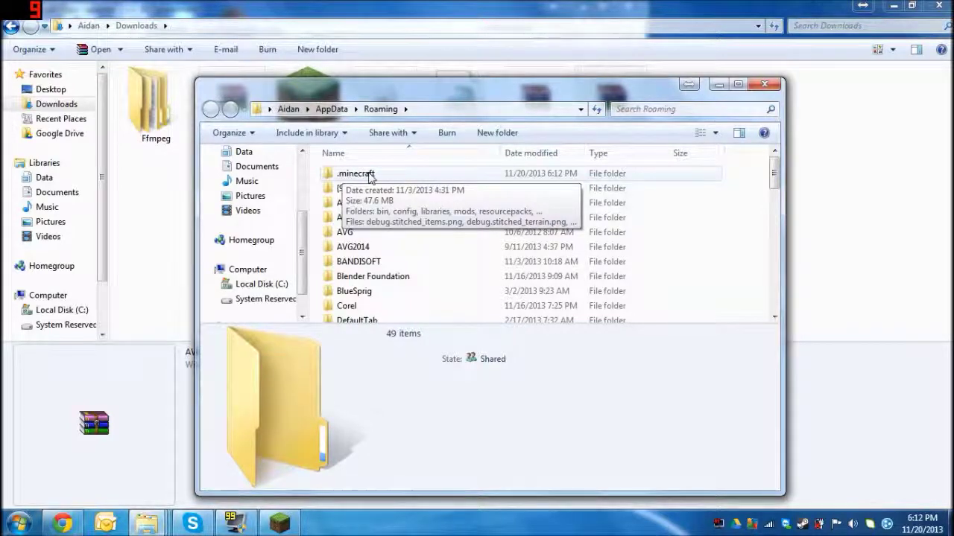
Paste AW-1.1.030-beta-MC16X.zip into .minecraft\mods and minimize both Explorer windows.
{"action": "double_click", "coordinate": [369, 175]}
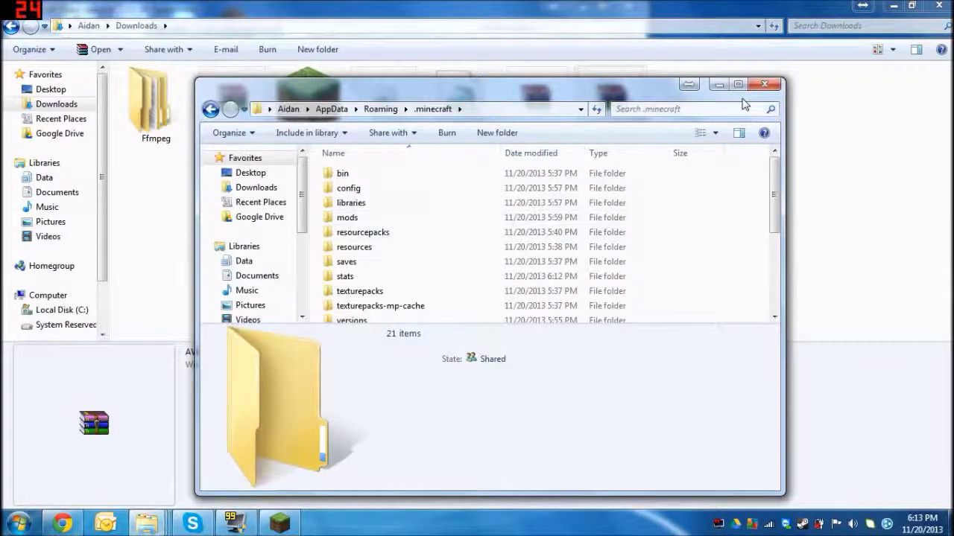
{"action": "left_click", "coordinate": [738, 84]}
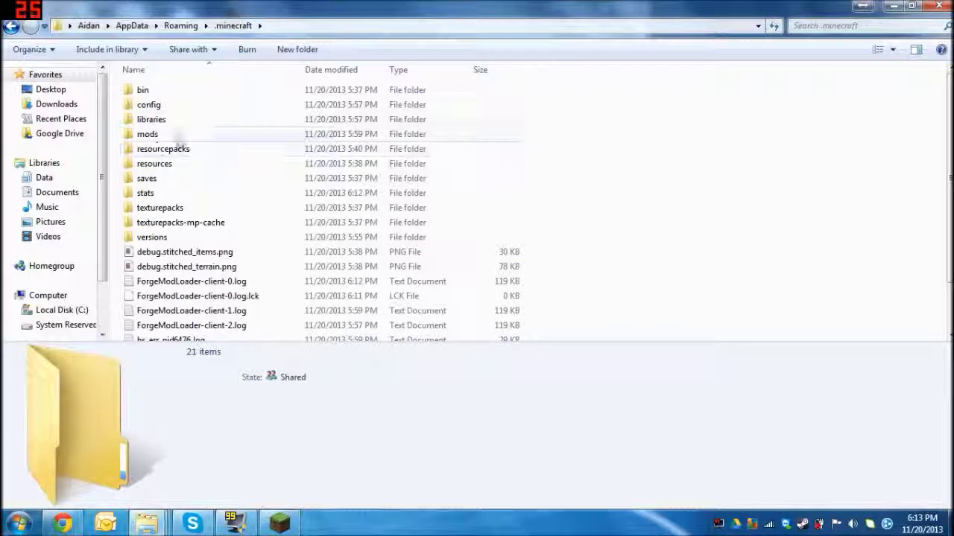
{"action": "double_click", "coordinate": [179, 140]}
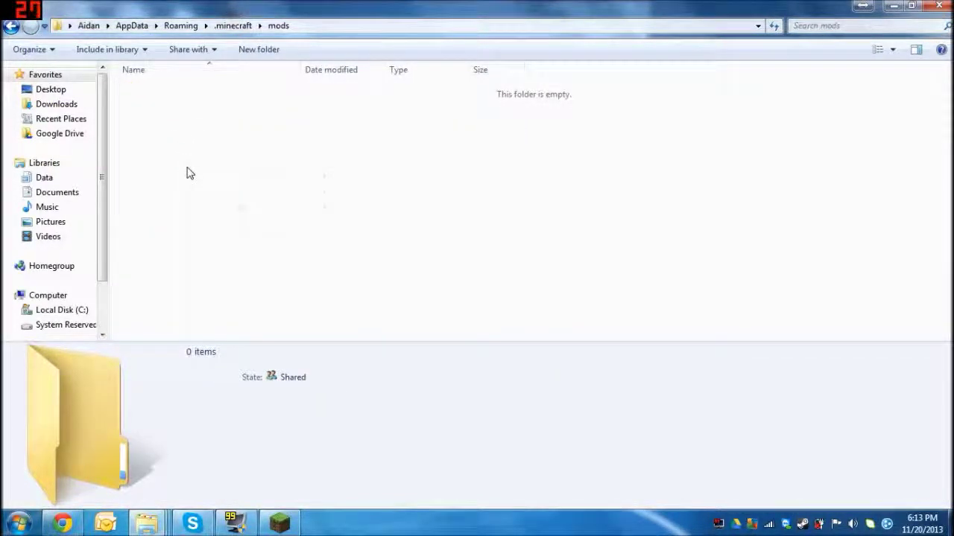
{"action": "right_click", "coordinate": [188, 173]}
{"action": "left_click", "coordinate": [218, 266]}
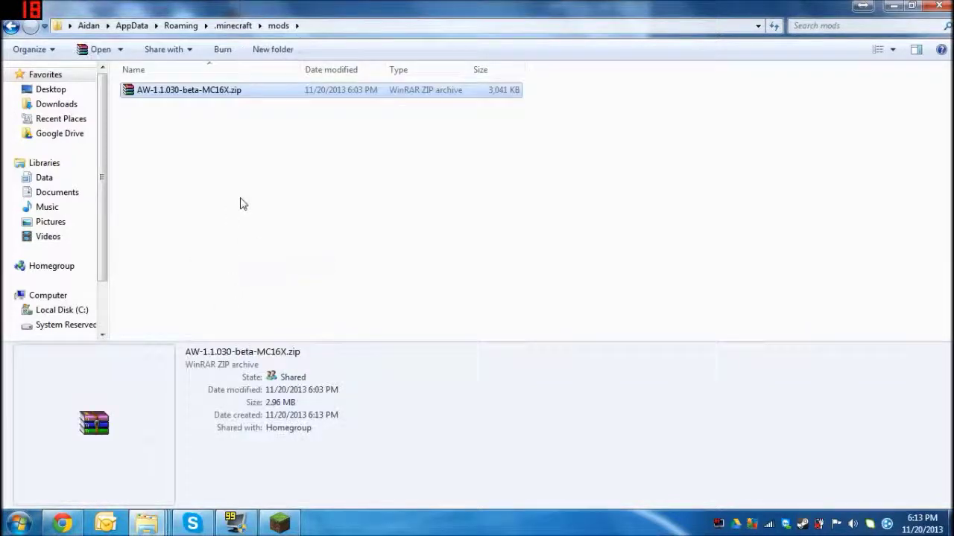
{"action": "left_click", "coordinate": [237, 198]}
{"action": "left_click", "coordinate": [891, 6]}
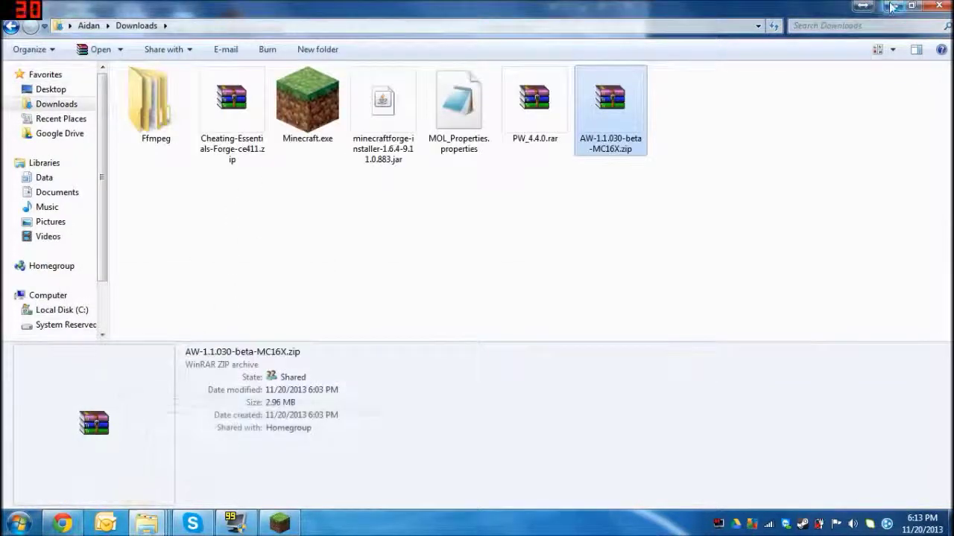
{"action": "left_click", "coordinate": [891, 6]}
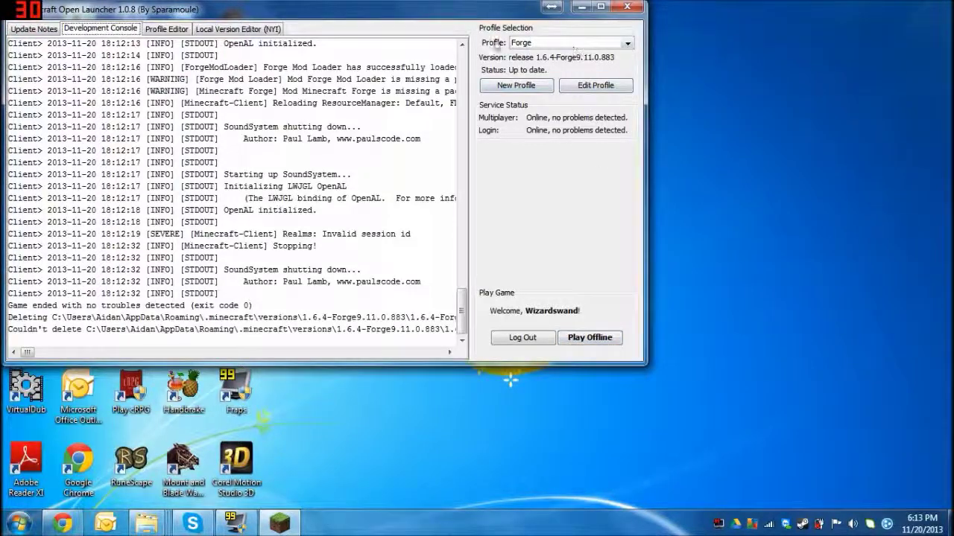
Launch Minecraft 1.6.4 offline and wait for Ancient Warfare to initialise with 4 mods.
{"action": "left_click", "coordinate": [595, 339]}
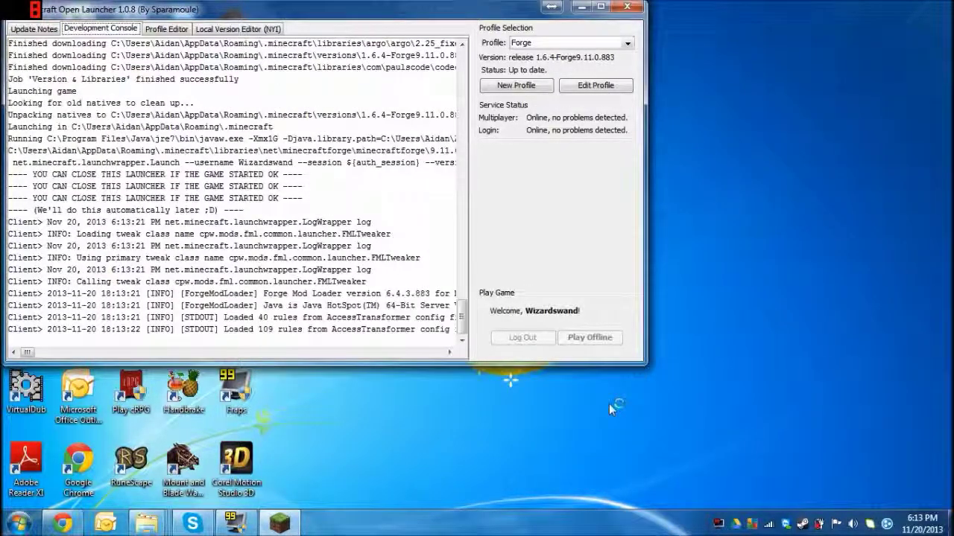
{"action": "left_click", "coordinate": [585, 6]}
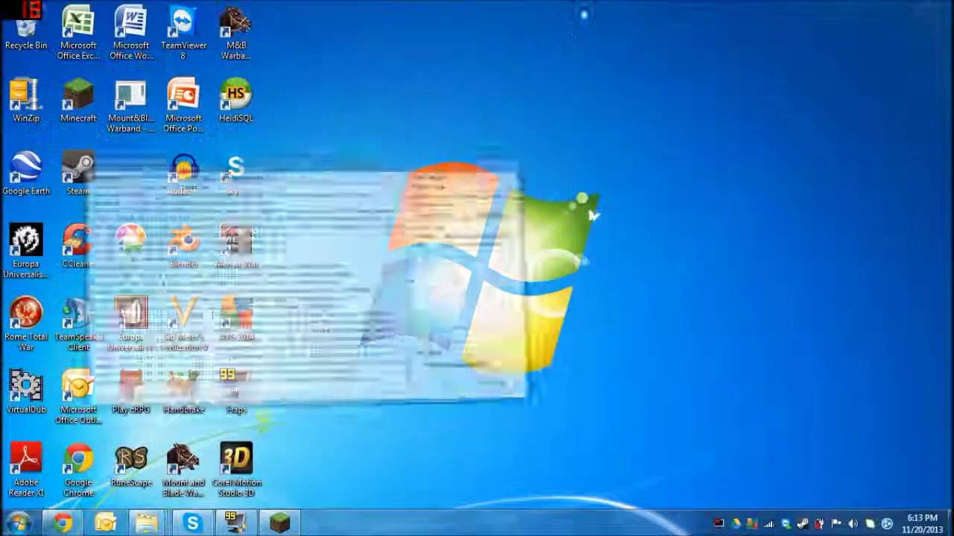
{"action": "mouse_move", "coordinate": [280, 523]}
{"action": "left_click", "coordinate": [333, 426]}
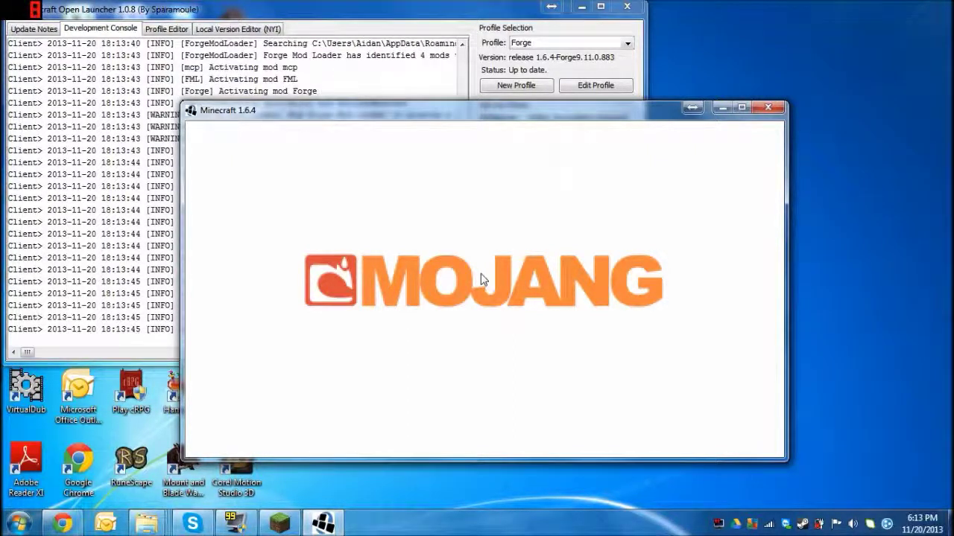
{"action": "left_click", "coordinate": [369, 118]}
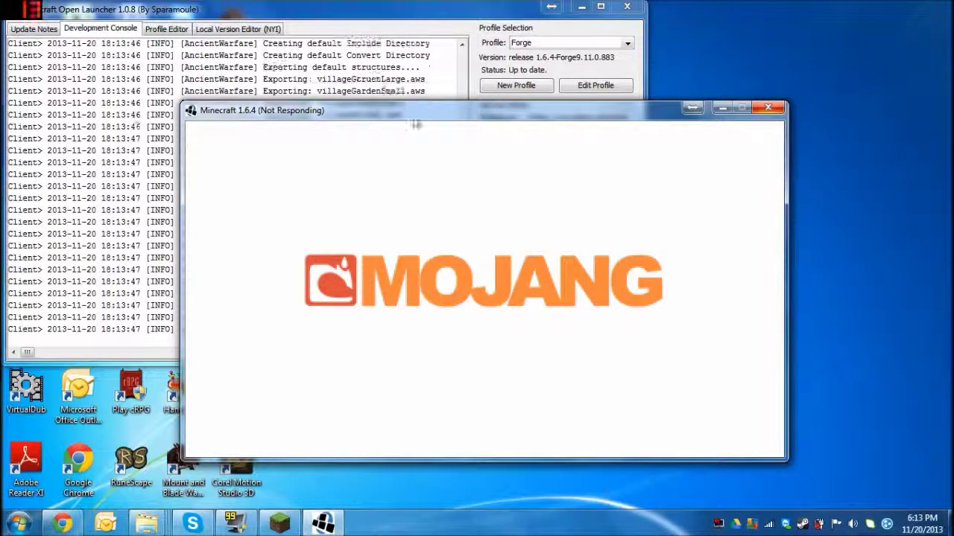
{"action": "mouse_move", "coordinate": [332, 526]}
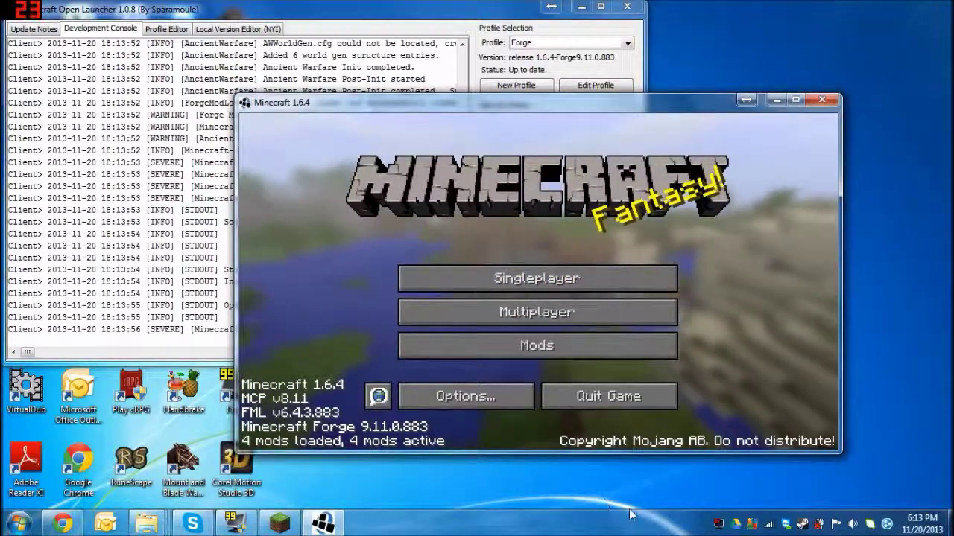
Show Ancient Warfare 1.1.030-beta-MC162's details in the Mod List, marked Available.
{"action": "left_click", "coordinate": [540, 358]}
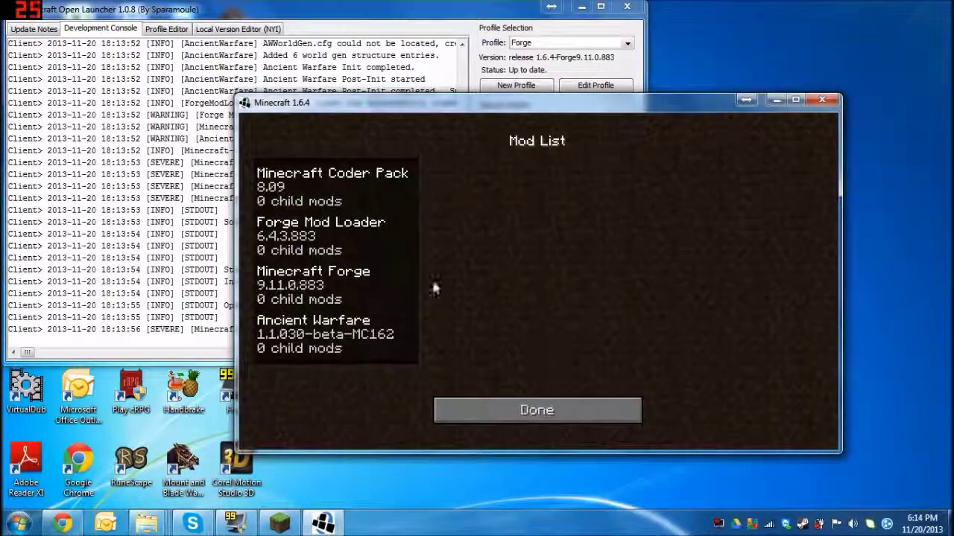
{"action": "left_click", "coordinate": [305, 337]}
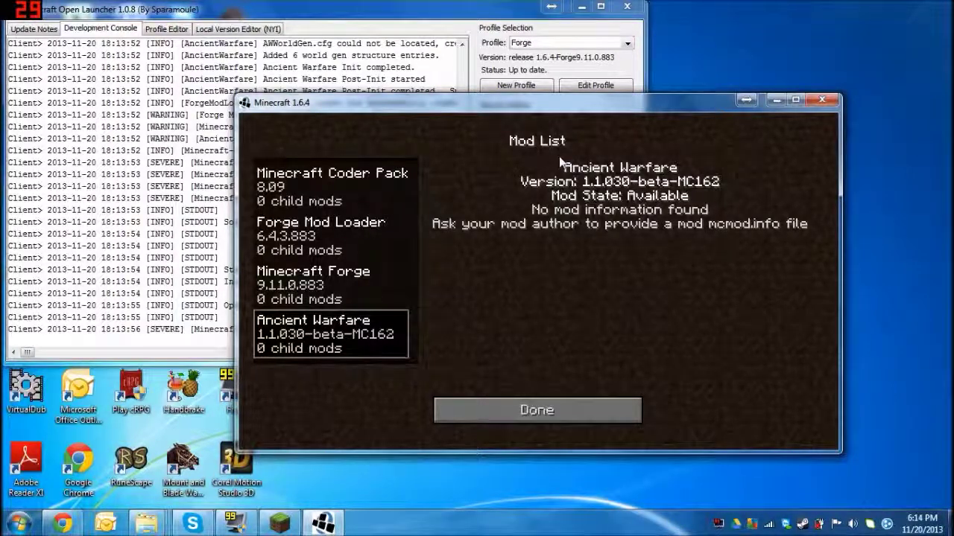